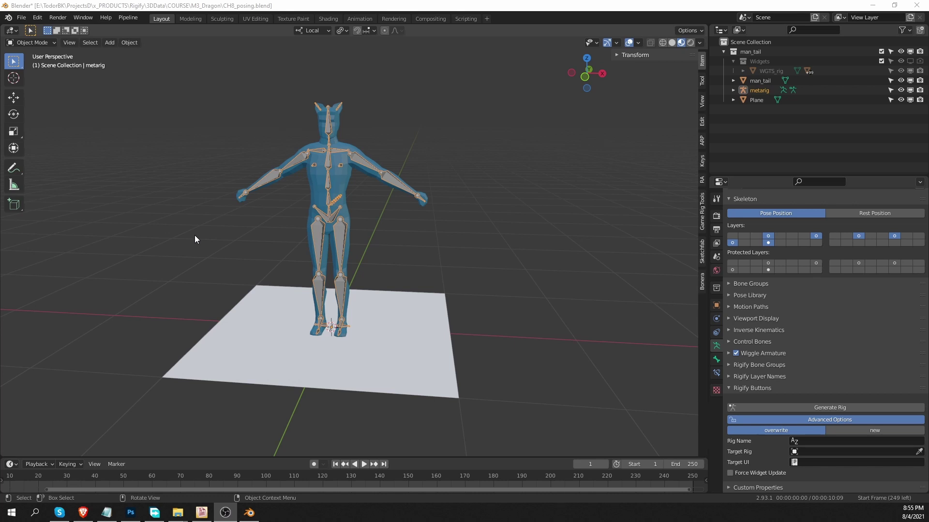
Delete the ground plane and generate the Rigify rig from the metarig with the advanced options shown
key(Delete)
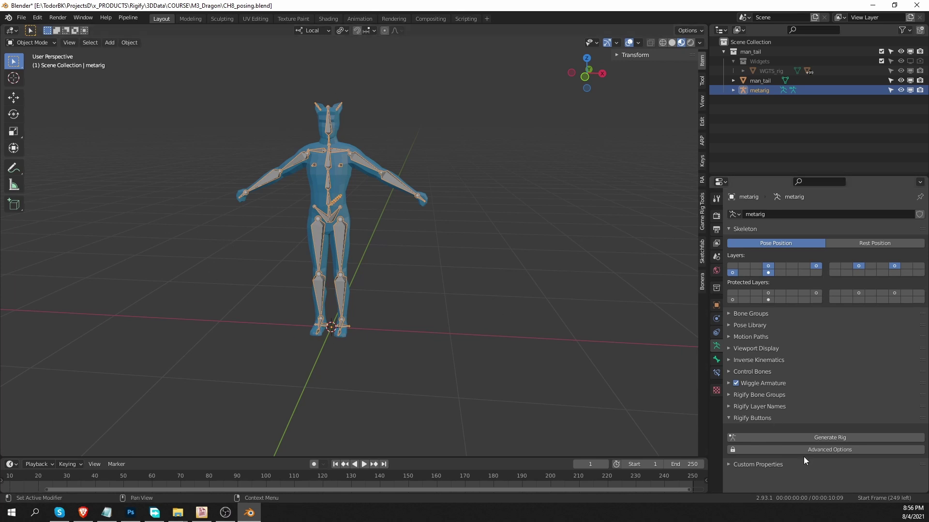
click(828, 449)
scroll(822, 452, down, 2)
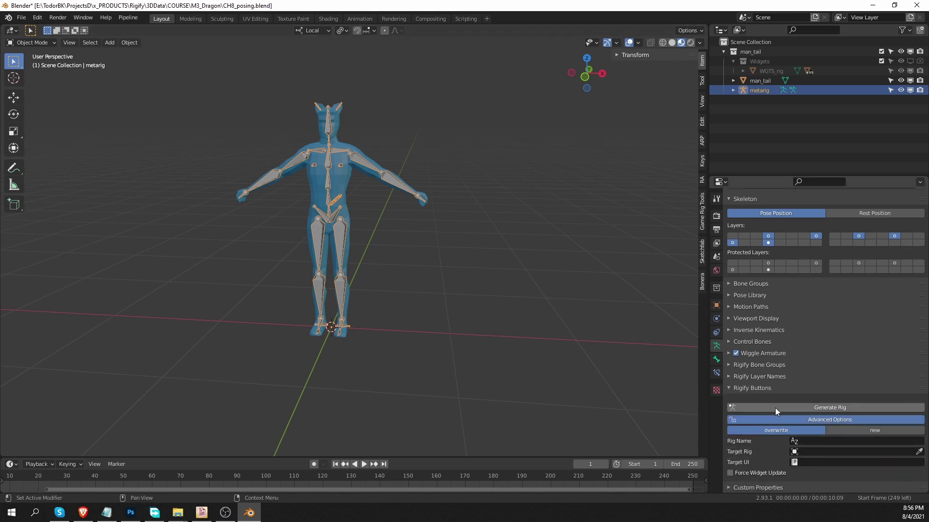
click(793, 411)
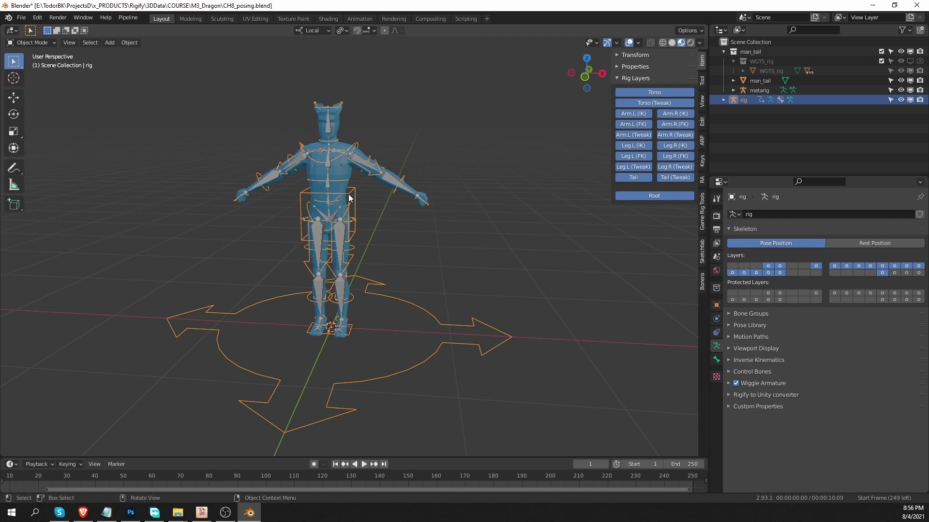
Inspect the character mesh and the generated rig, checking the left hand IK control in Pose Mode before returning to Object Mode
click(353, 158)
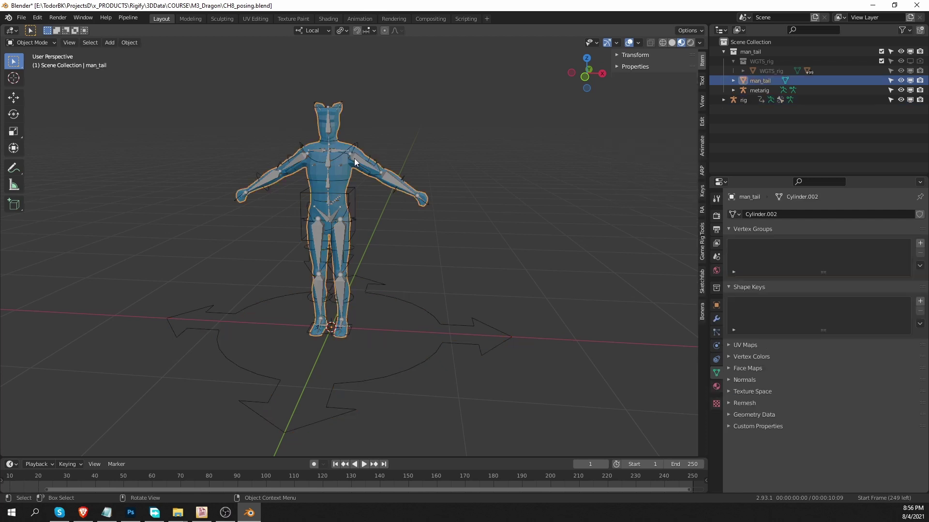
scroll(781, 400, down, 2)
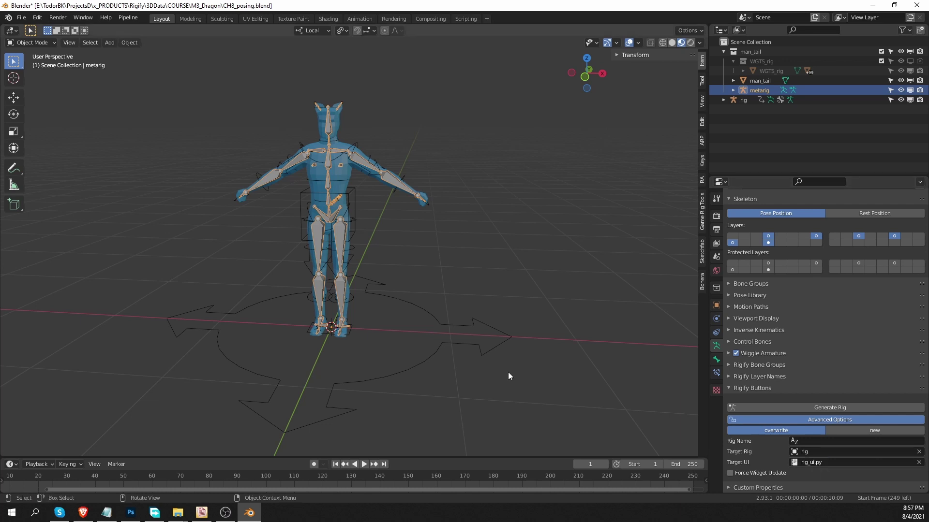
click(355, 142)
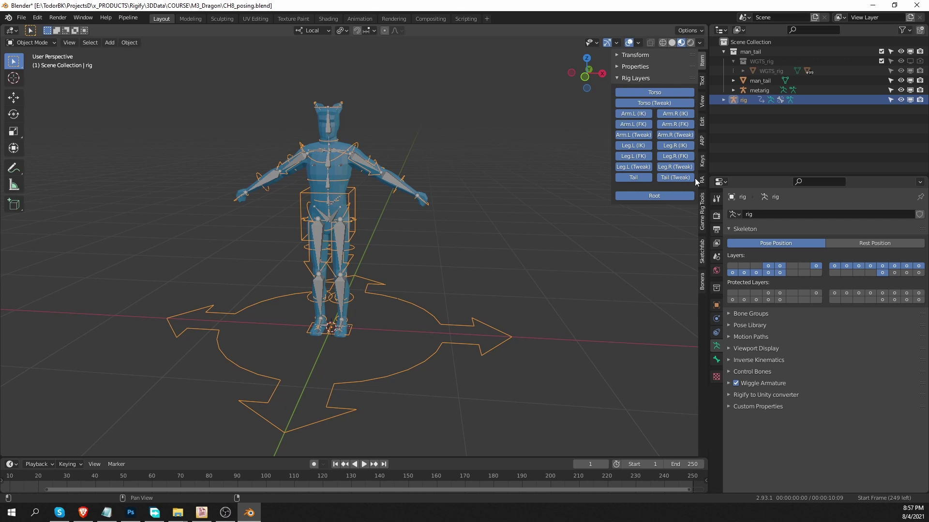
key(ctrl+Tab)
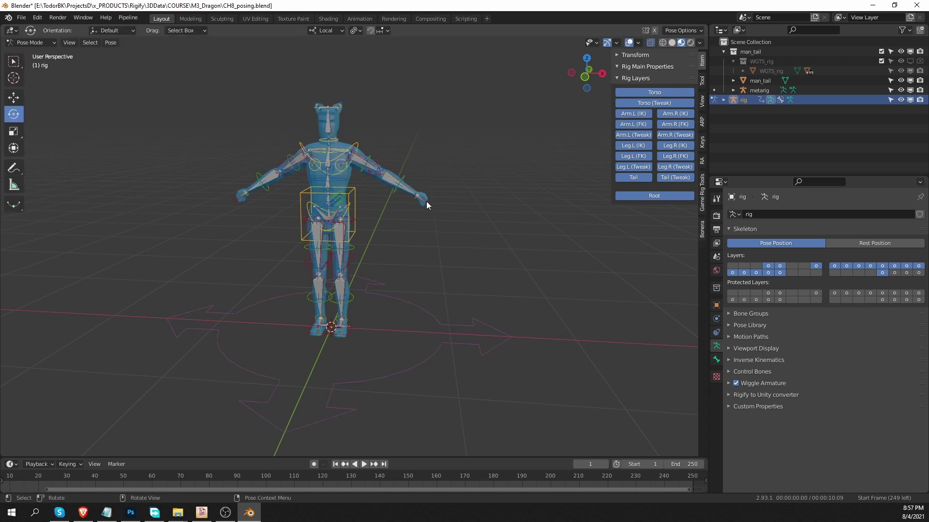
click(427, 209)
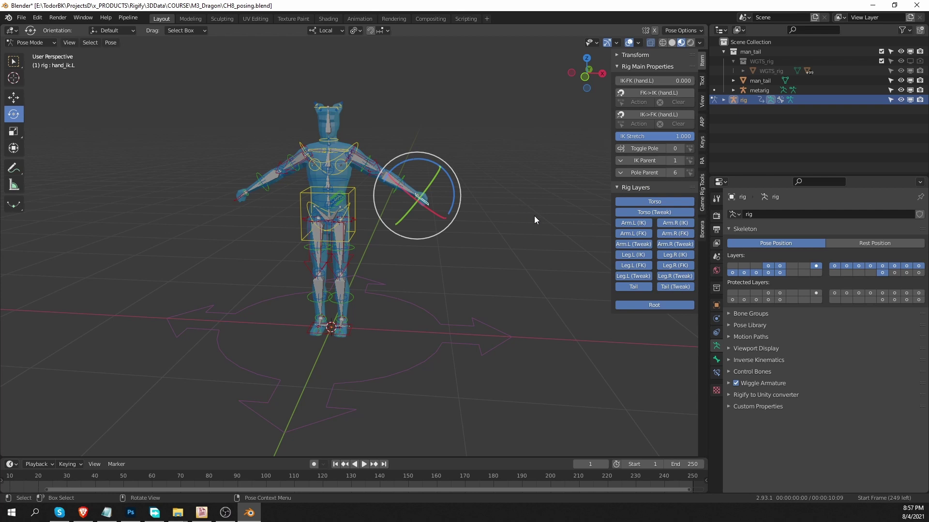
key(ctrl+Tab)
Parent the man_tail mesh to the generated rig with automatic weights
click(339, 188)
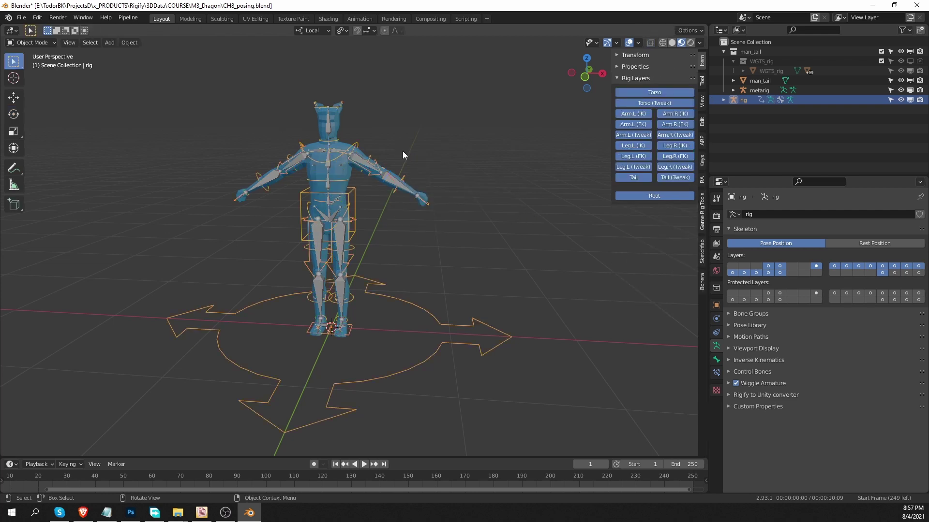
click(344, 142)
shift+click(358, 147)
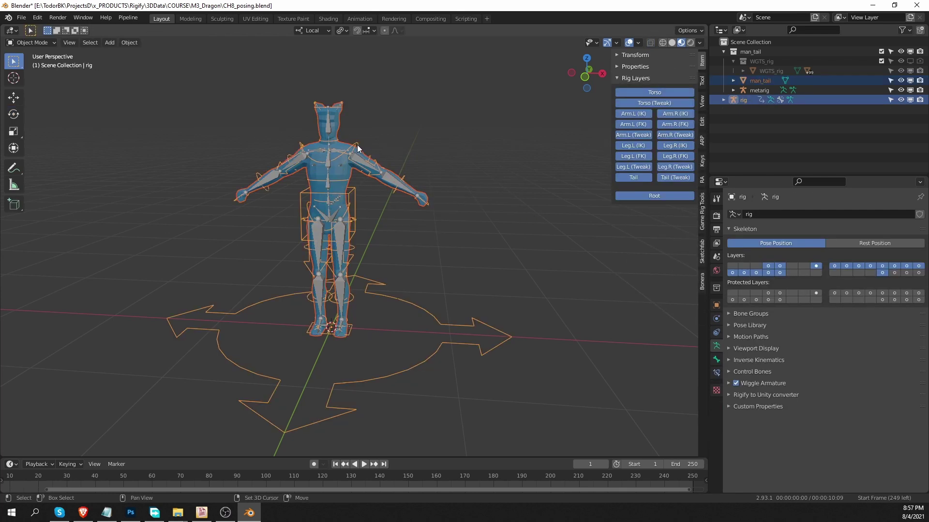
key(ctrl+p)
click(358, 147)
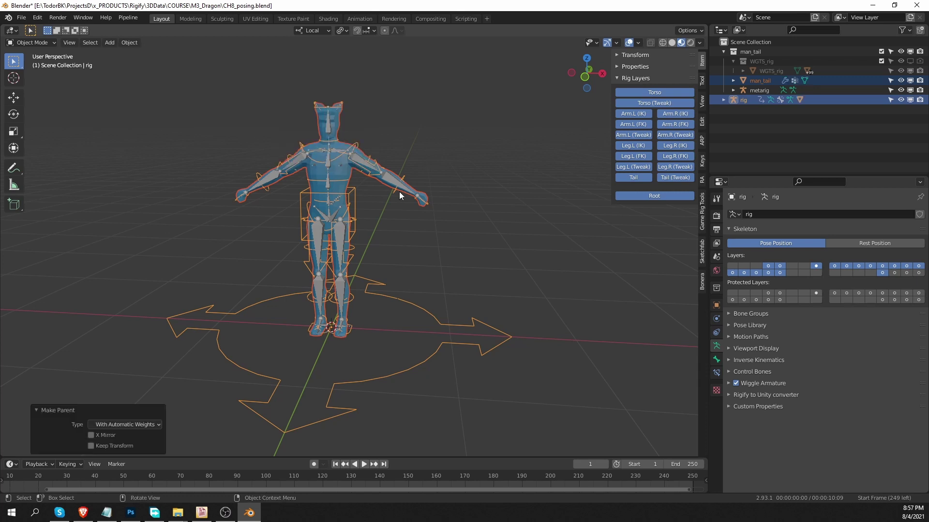
Test the mesh deformation by moving the left hand IK control in Pose Mode, cancel the move and return to Object Mode
key(ctrl+Tab)
click(427, 229)
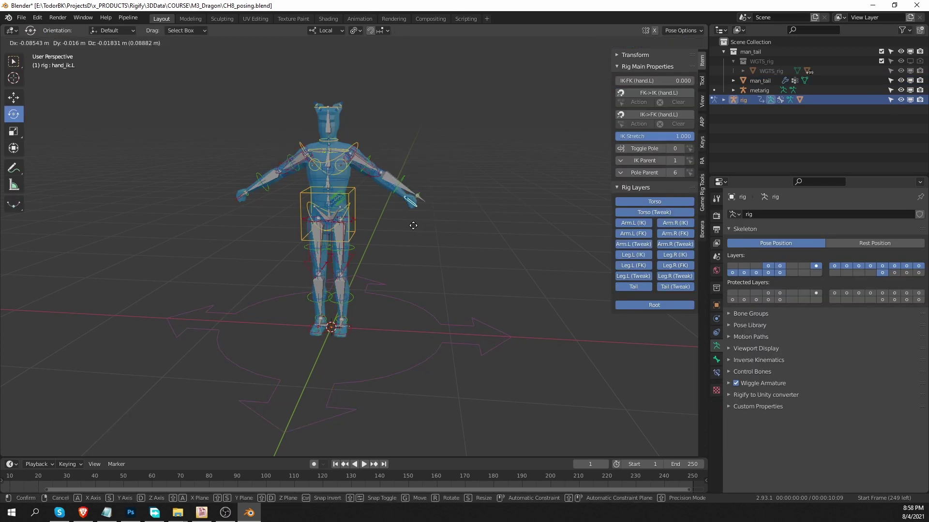
key(ctrl+Tab)
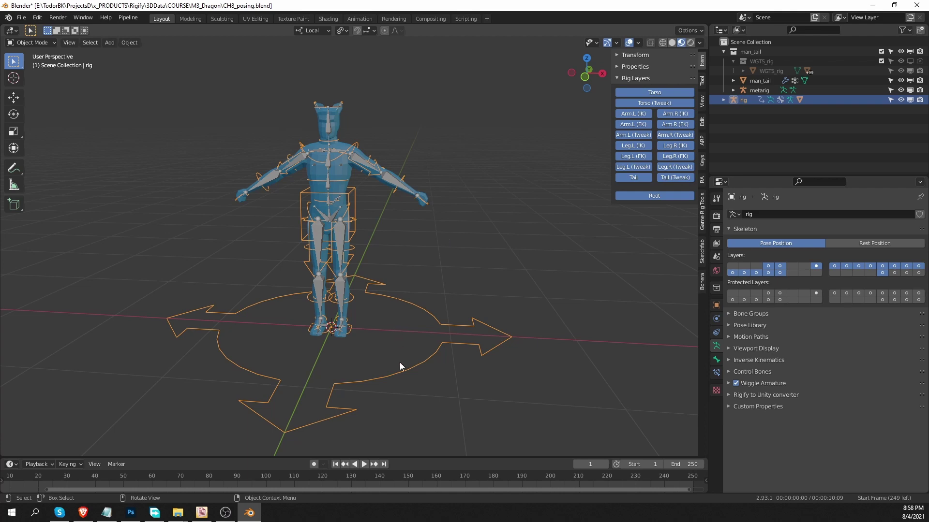
Open a second Blender instance and save the rigged character file to the Desktop as append_tut.blend
right_click(249, 513)
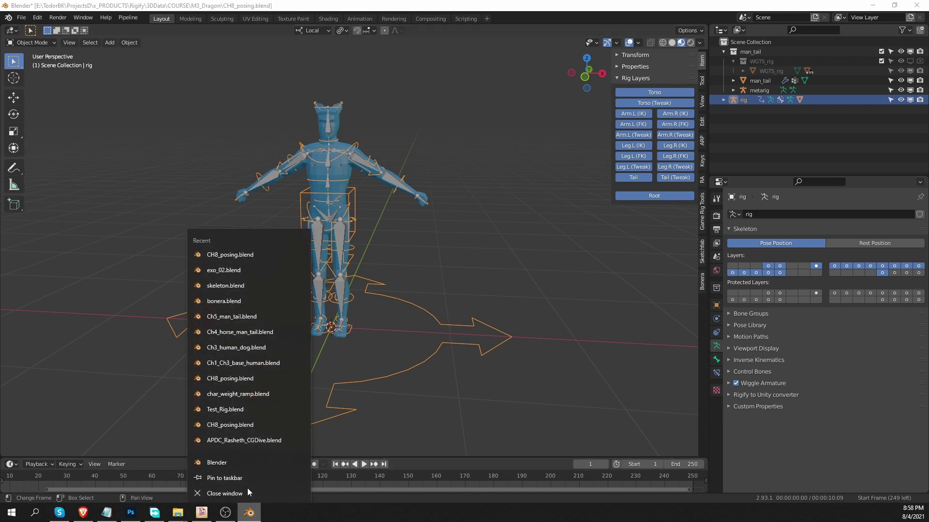
click(245, 463)
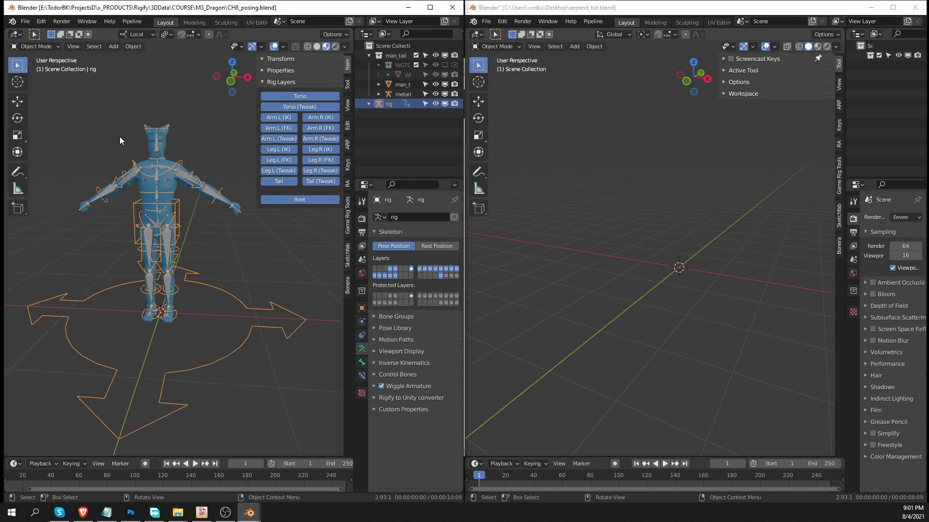
key(ctrl+shift+s)
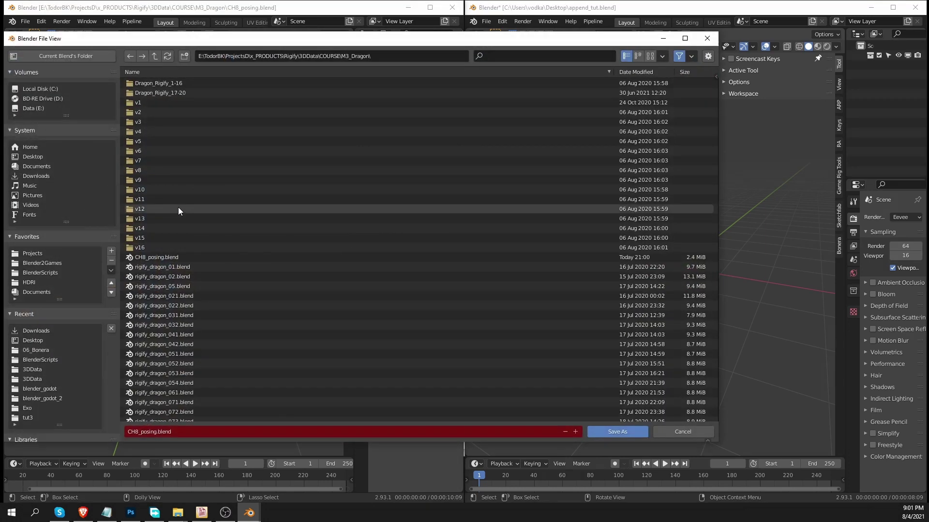
click(53, 340)
double_click(221, 433)
text(append_tut)
key(Return)
Append the man_tail and rig objects from append_tut.blend on the Desktop into the empty scene of the second Blender instance
click(683, 264)
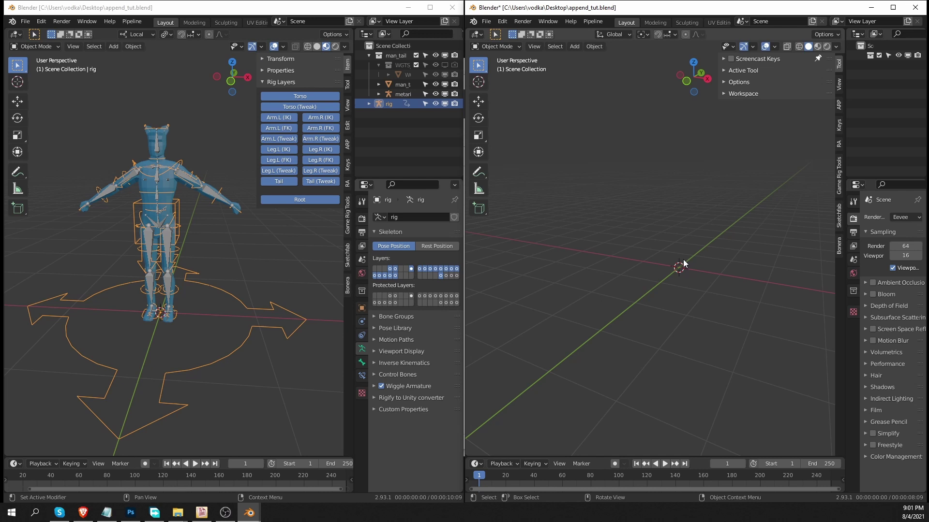
click(485, 22)
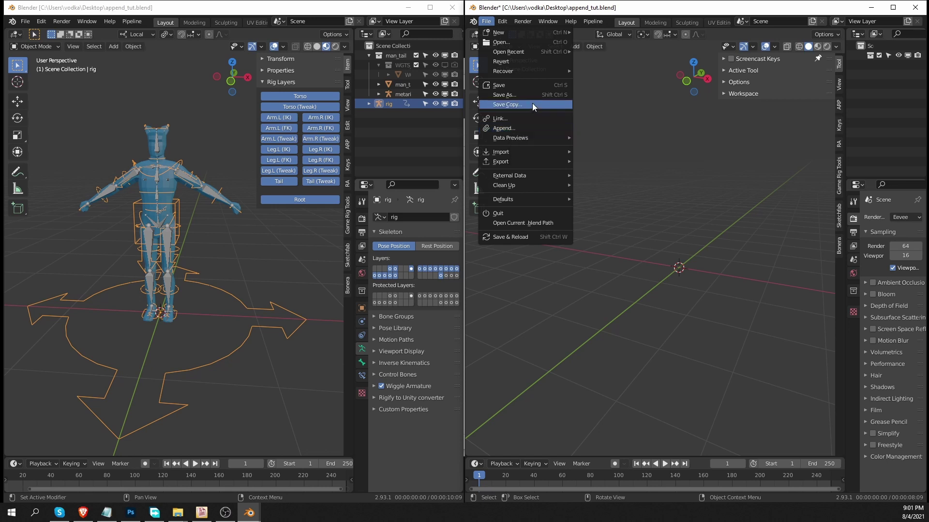
click(557, 128)
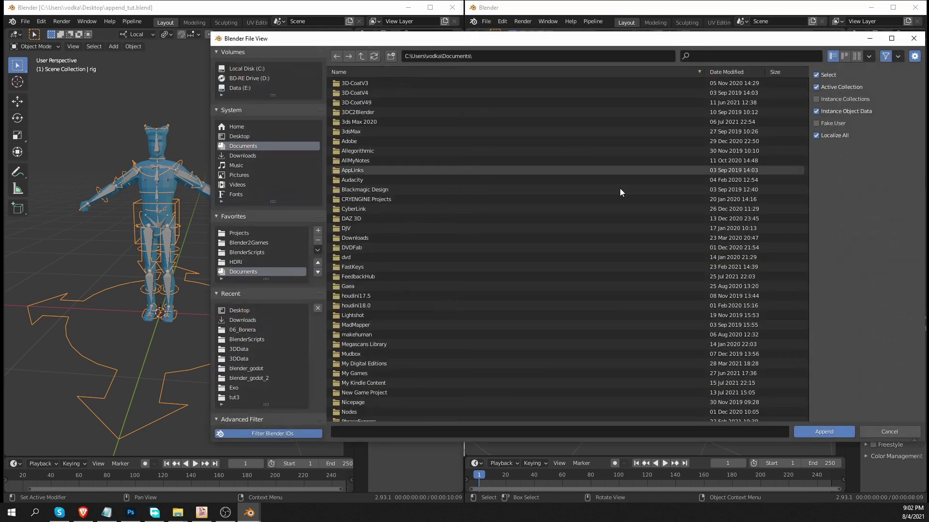
click(239, 136)
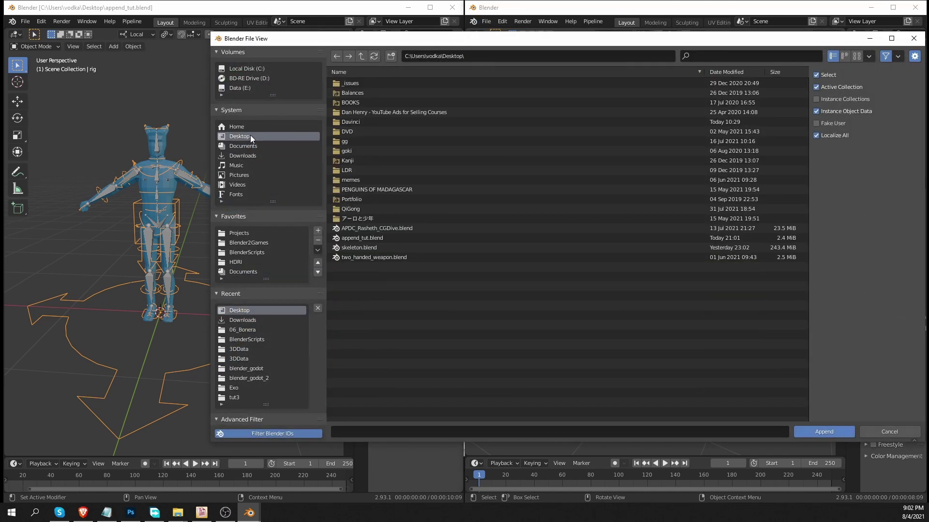
double_click(403, 239)
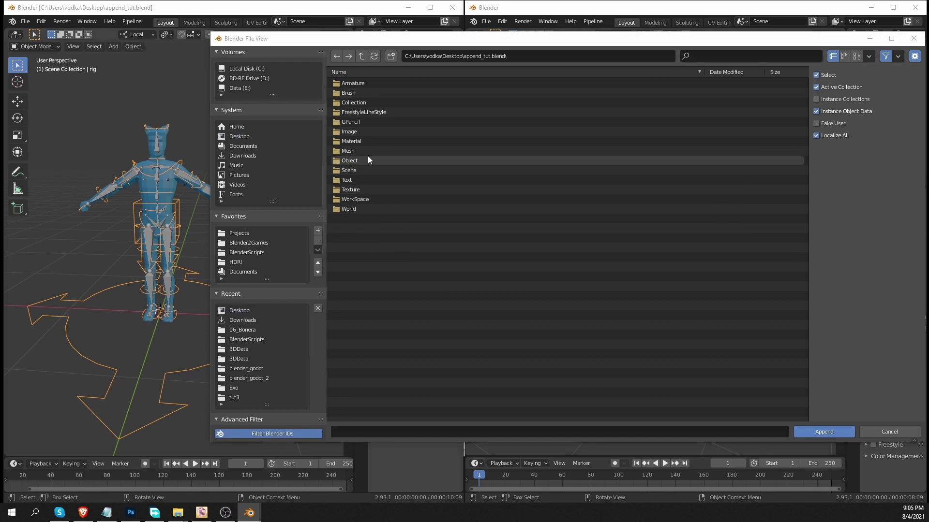
click(367, 162)
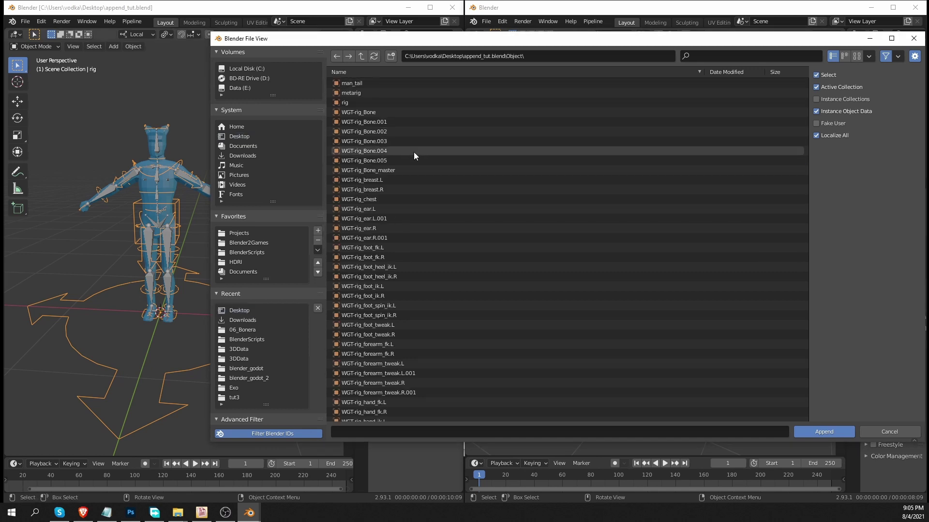
click(355, 84)
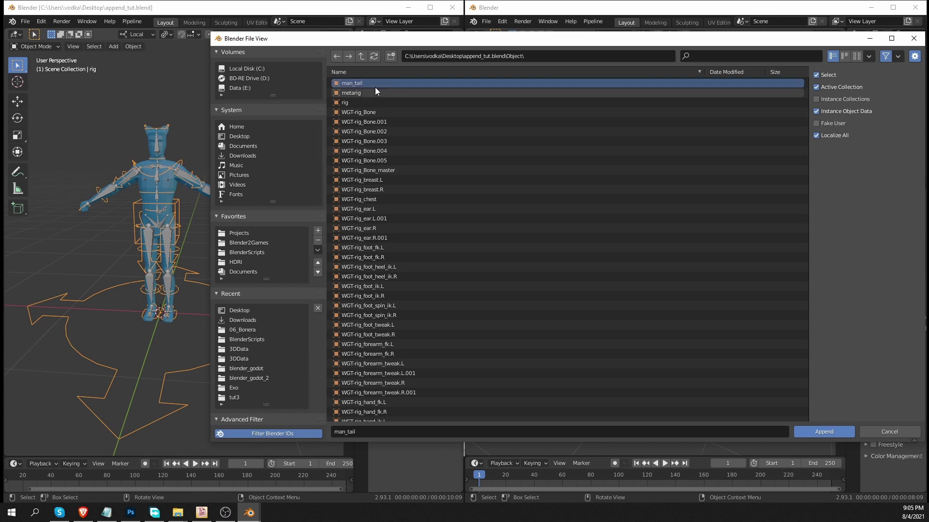
ctrl+click(357, 104)
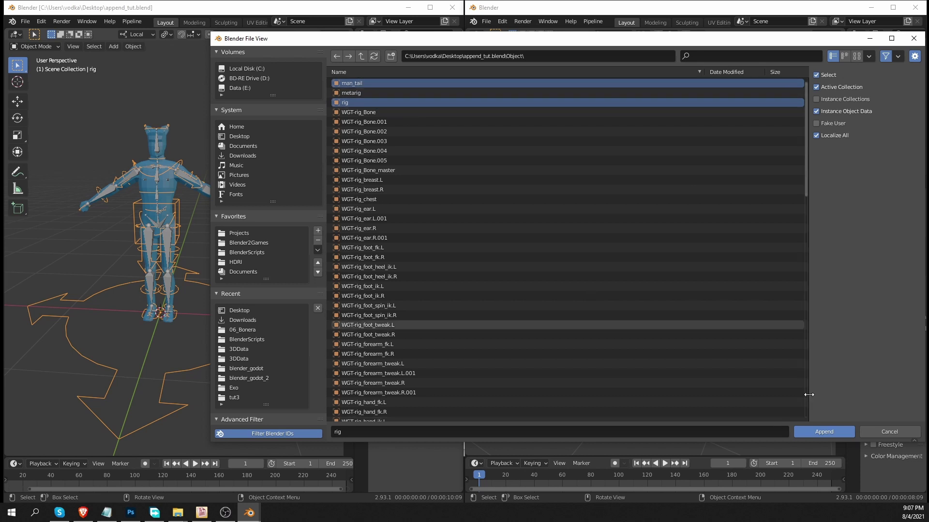
click(822, 431)
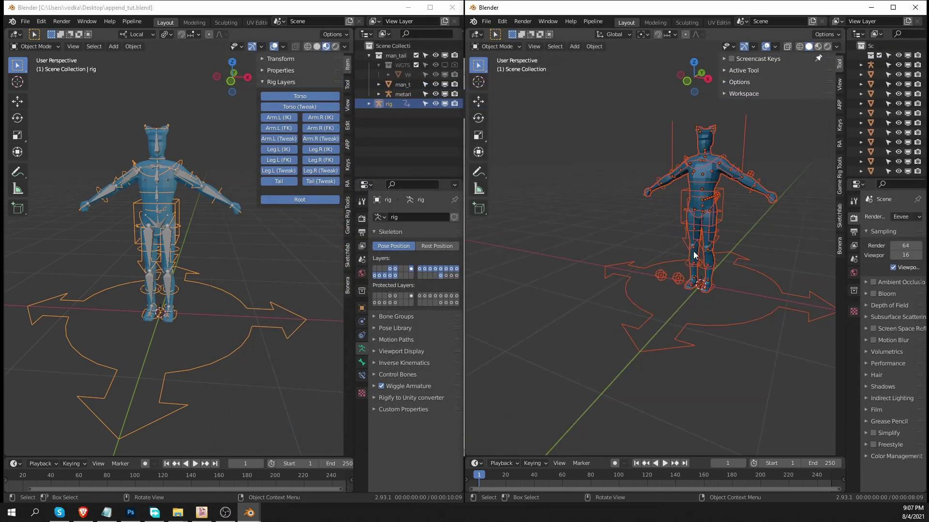
Frame the appended character and select the box-shaped torso widget to examine the stray widget objects
key(KP_Decimal)
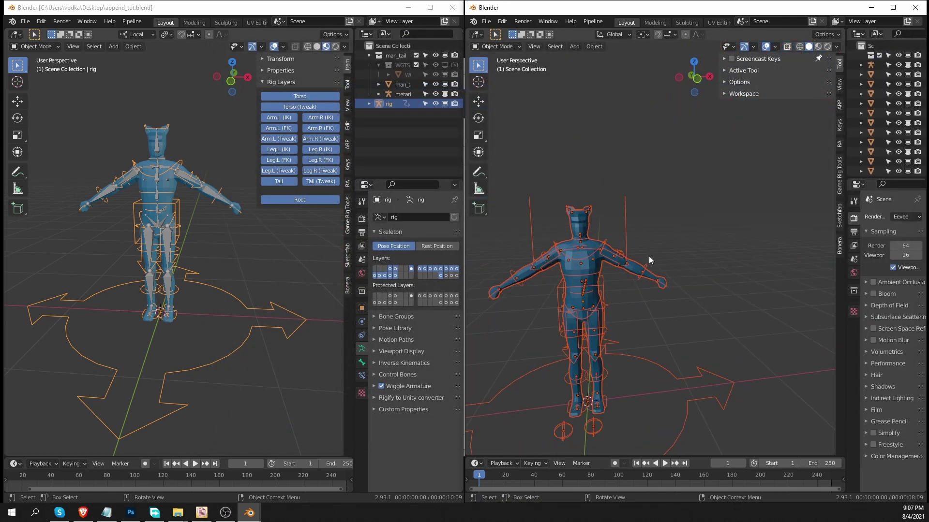
middle_drag(638, 333, 646, 307)
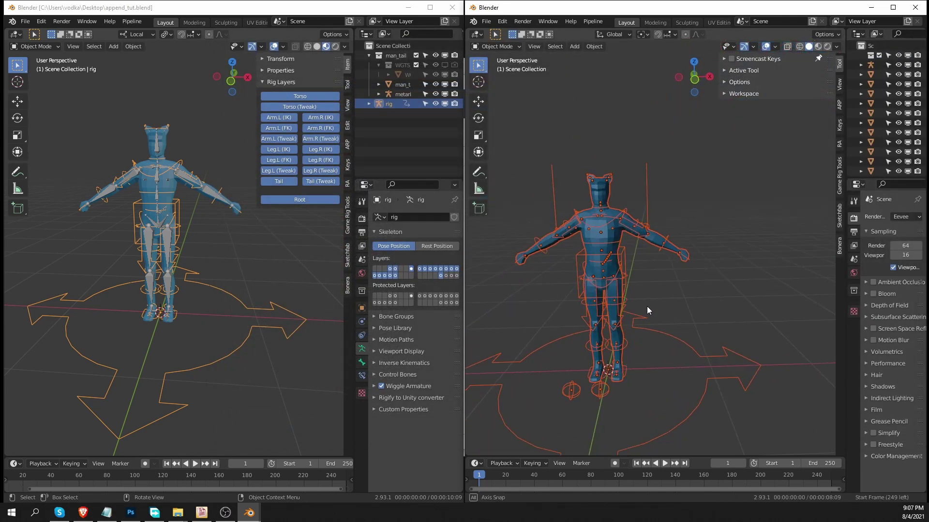
click(630, 263)
click(624, 249)
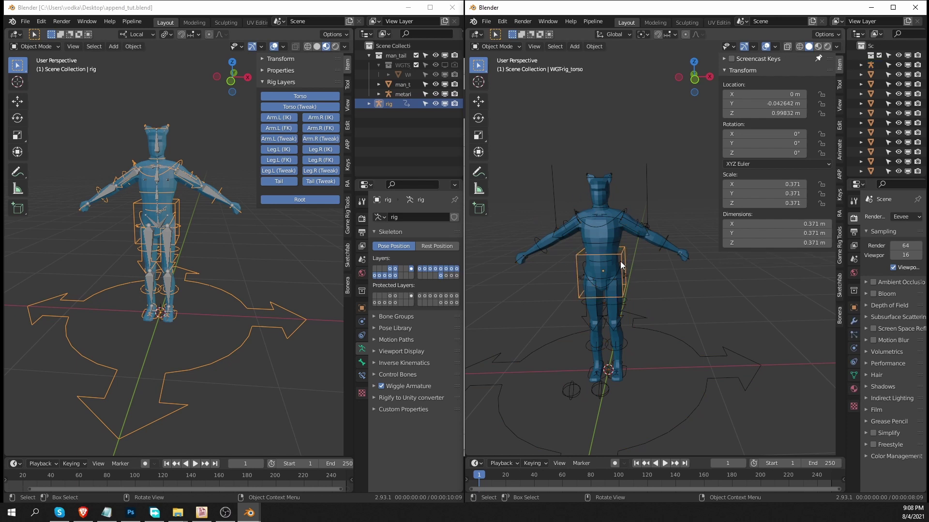
drag(614, 244, 670, 347)
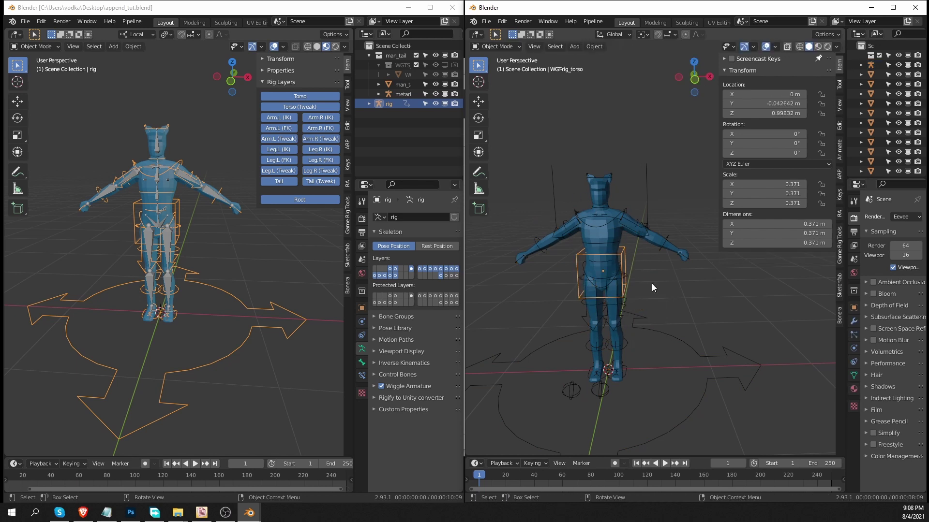
Maximize the second Blender window and move all the WGT-rig widget objects into a new collection named WGT
double_click(591, 7)
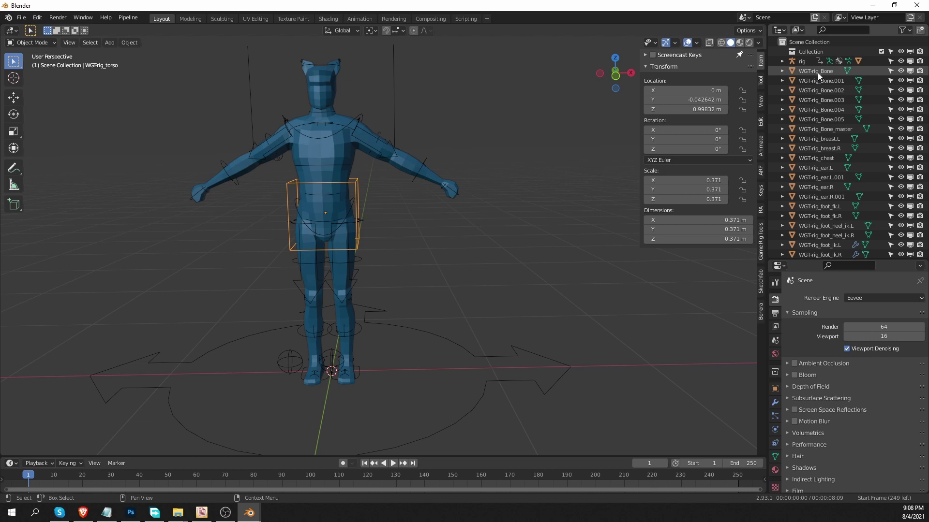
click(820, 74)
scroll(820, 222, down, 15)
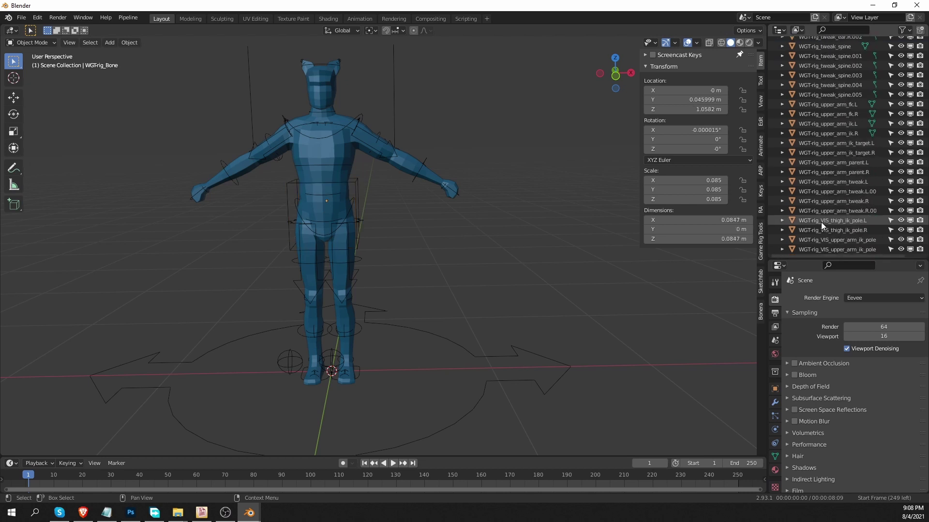
shift+click(819, 249)
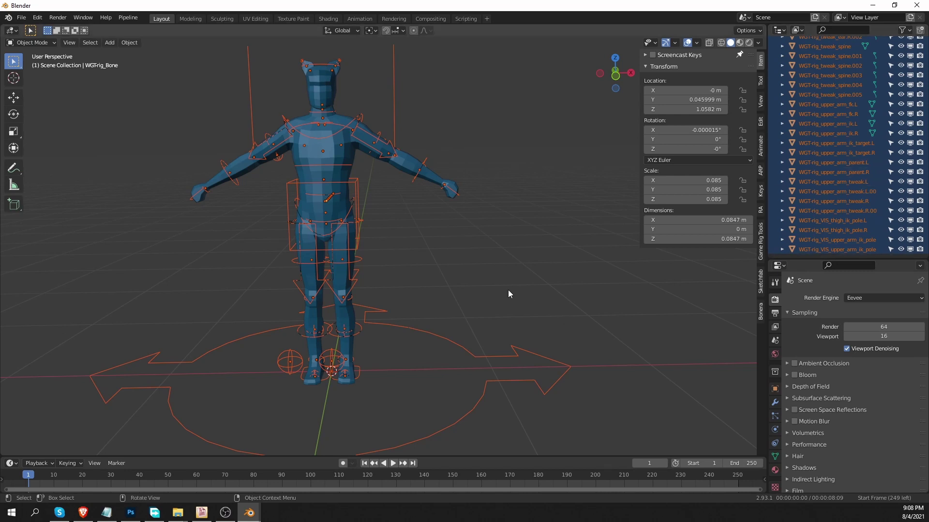
middle_drag(508, 289, 488, 285)
key(m)
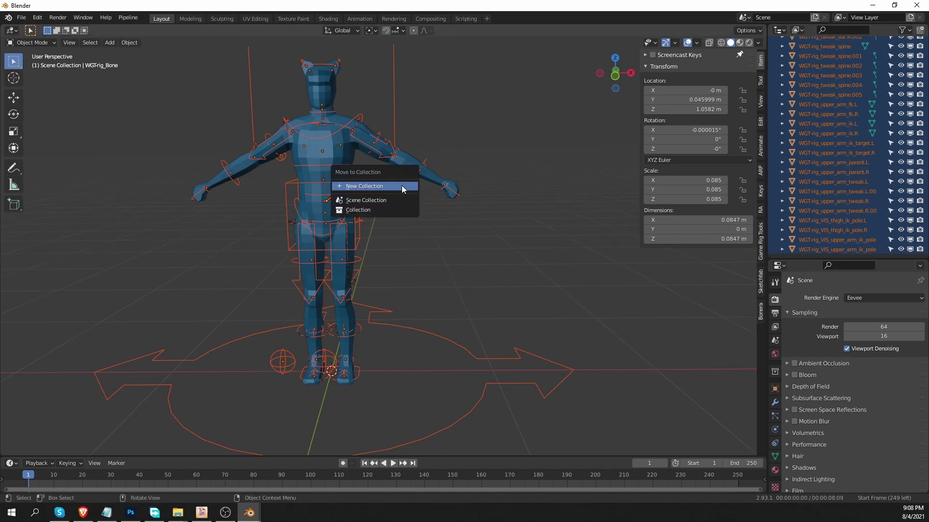
click(402, 185)
text(WGT)
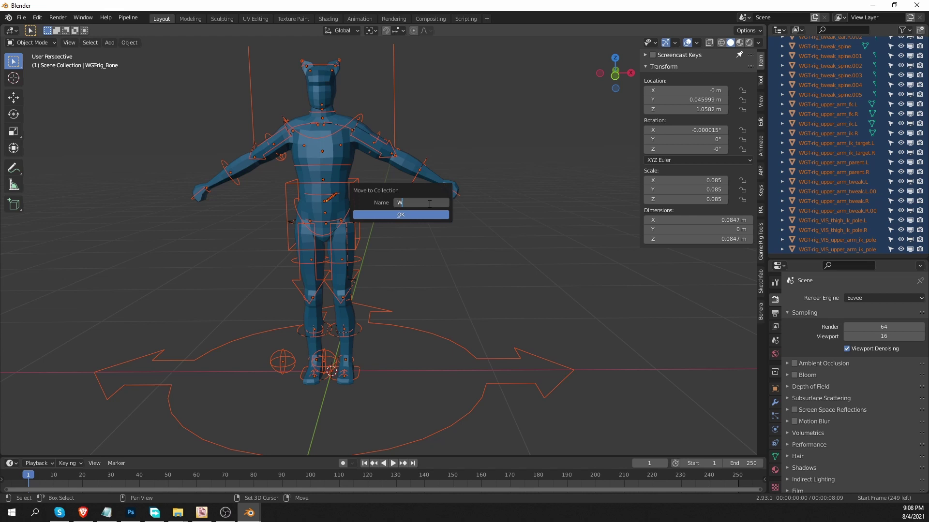
click(421, 217)
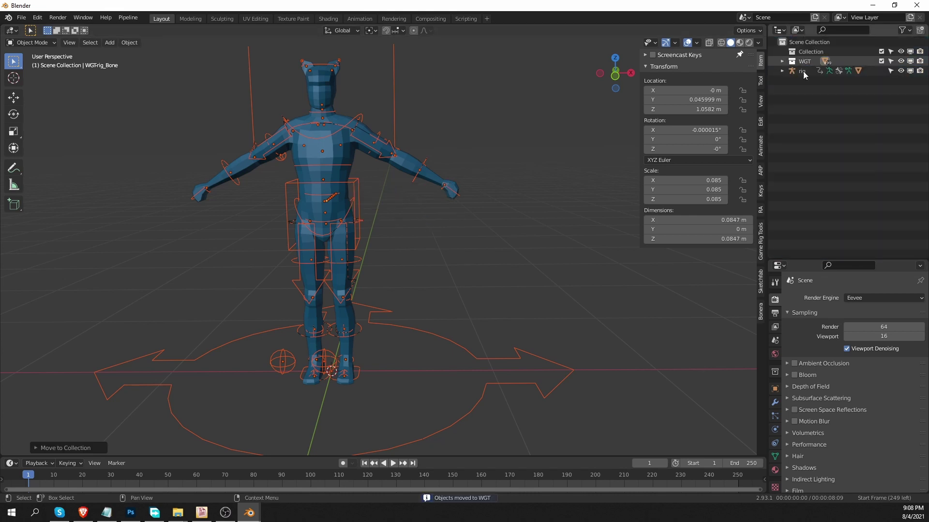
Disable the WGT collection in the viewport and switch the rig to Pose Mode
click(909, 61)
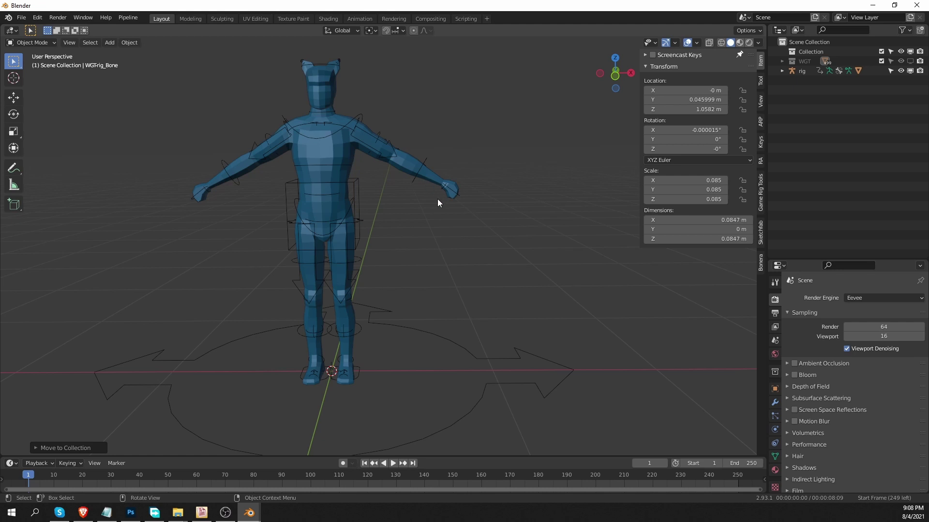
click(453, 184)
key(ctrl+Tab)
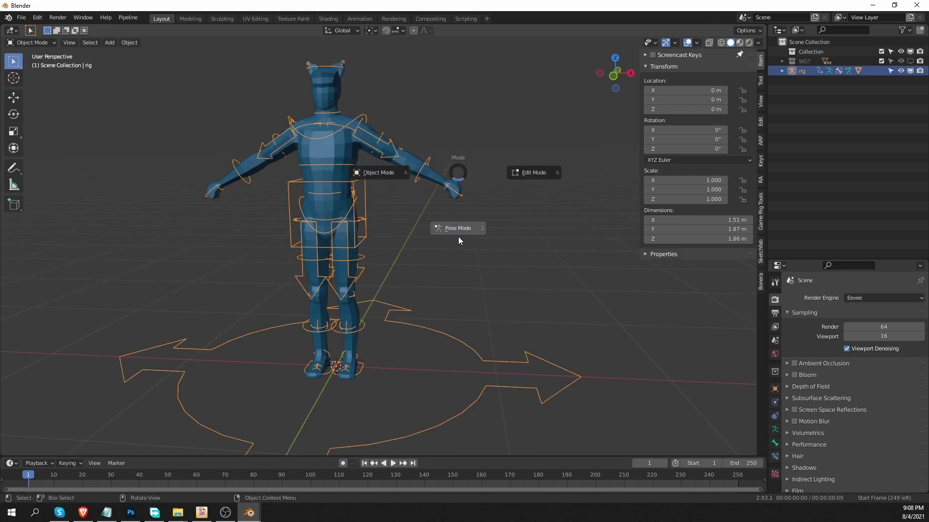
click(458, 236)
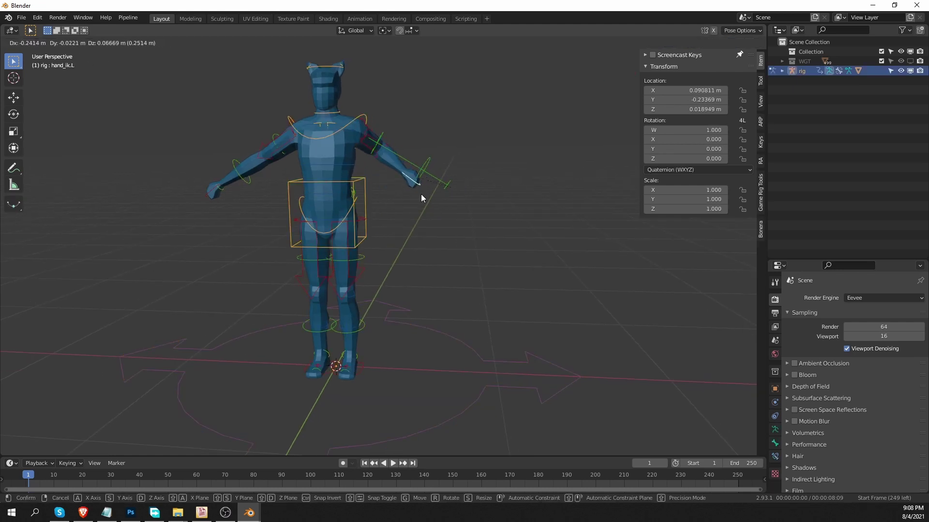
Try a rotation on the torso control and compare the rig's sidebar options with those in the original append_tut.blend window
click(370, 193)
key(r)
key(Escape)
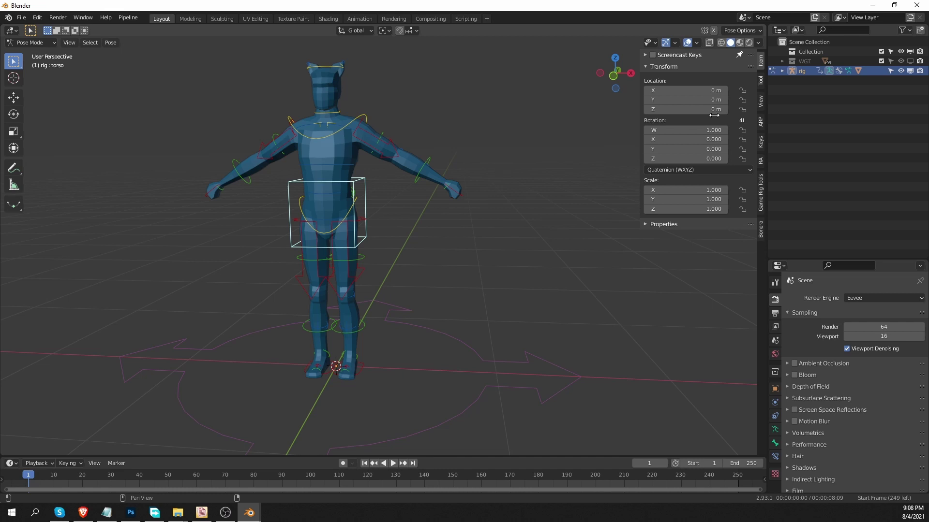
double_click(284, 10)
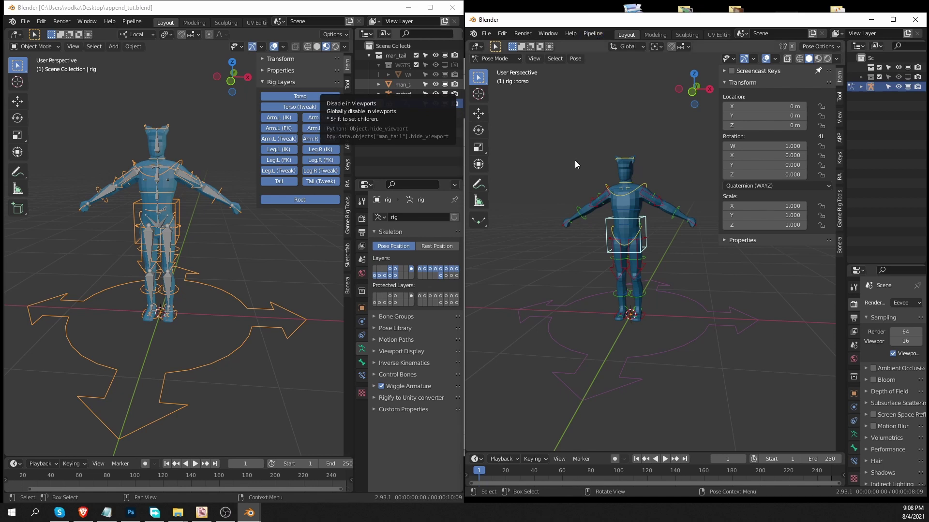
double_click(588, 19)
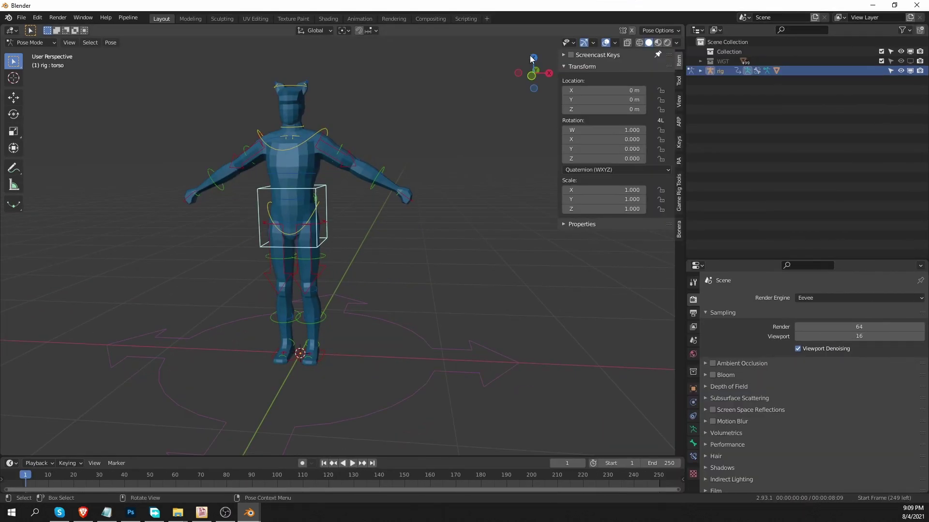
Change the Outliner area to a Text Editor and open the rig_ui.py script in it
click(693, 31)
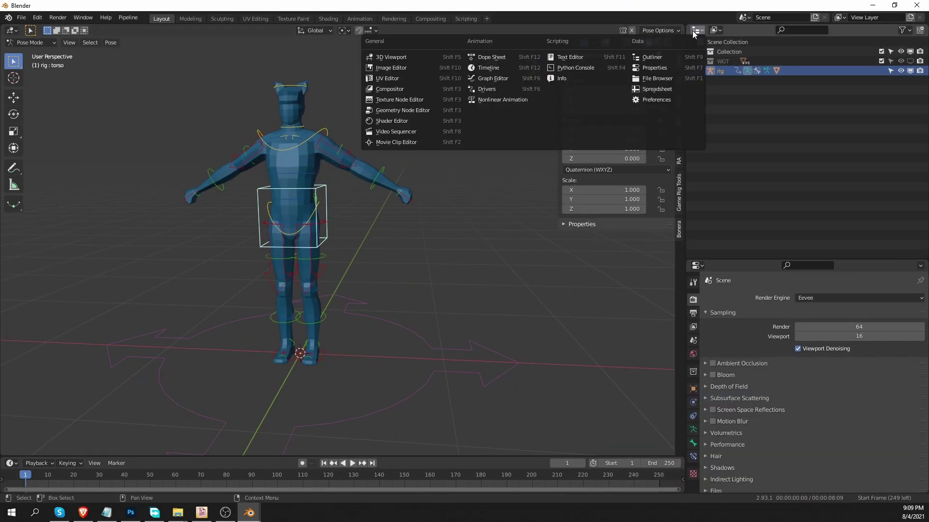
click(590, 59)
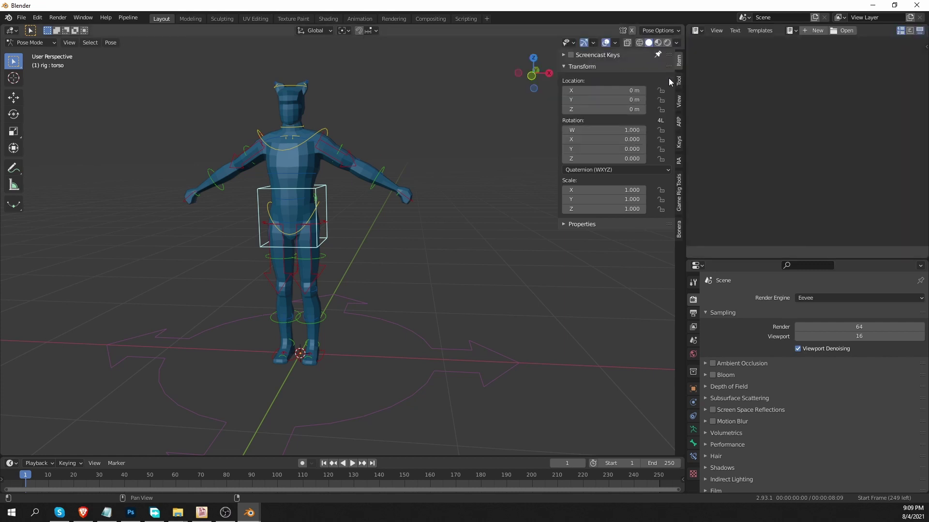
click(791, 31)
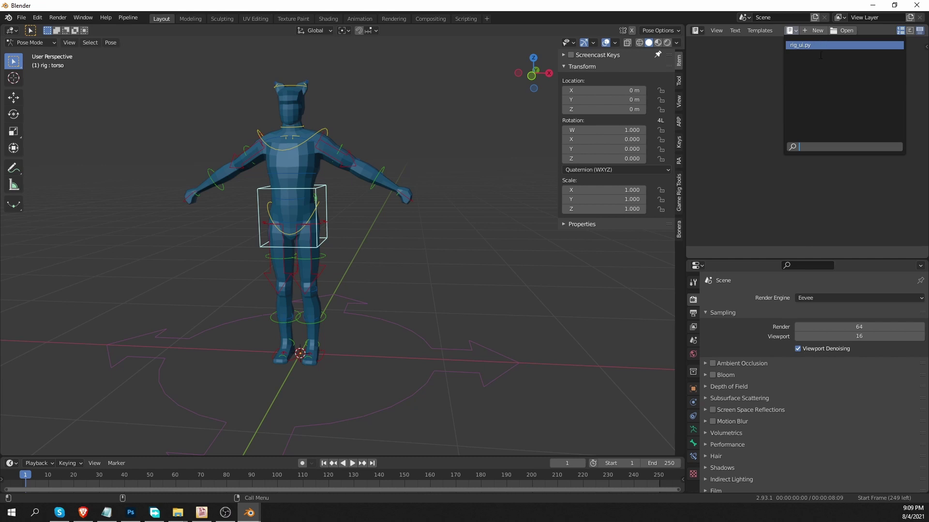
click(813, 45)
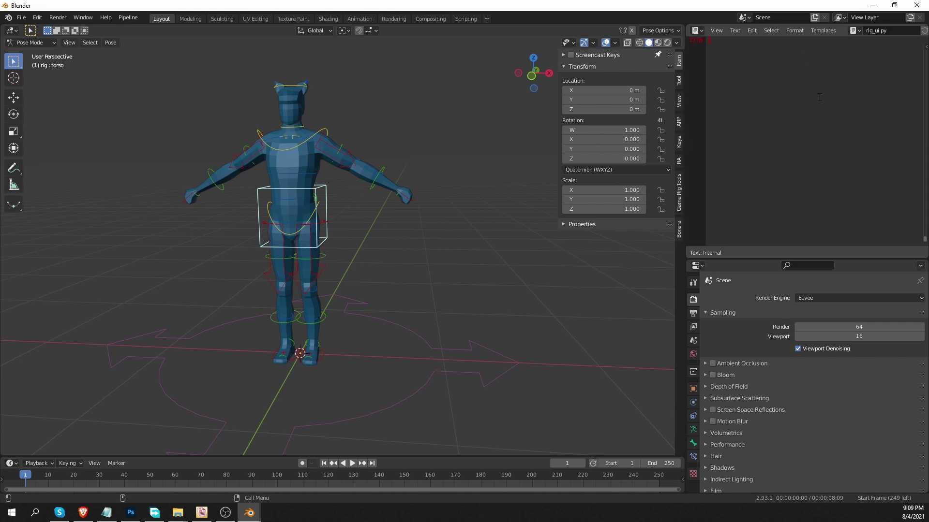
Widen the Text Editor area, run rig_ui.py, and select the hand_ik.L control to check its rig properties
drag(686, 197, 527, 188)
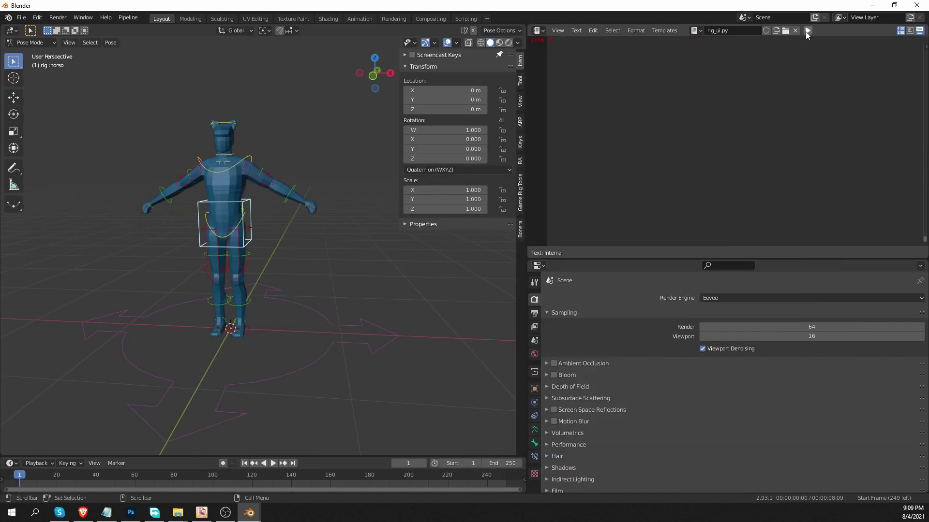
click(806, 30)
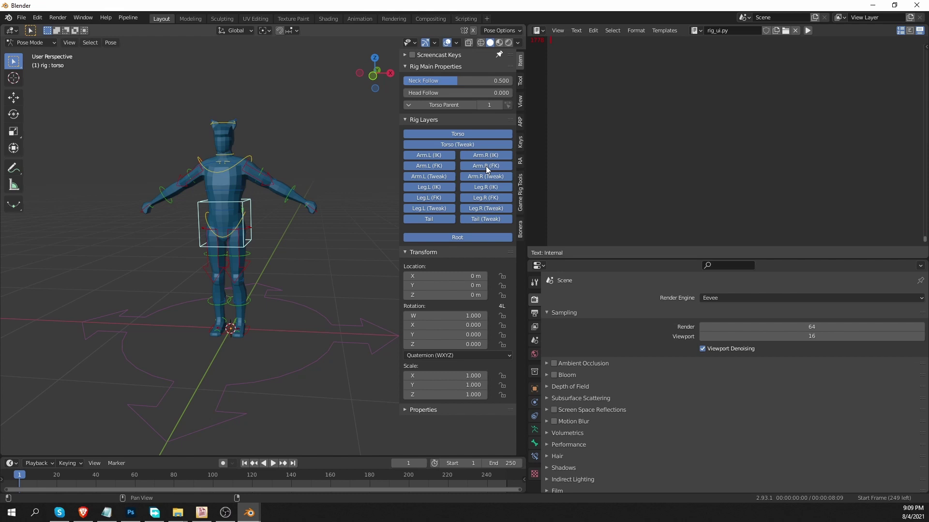
click(317, 205)
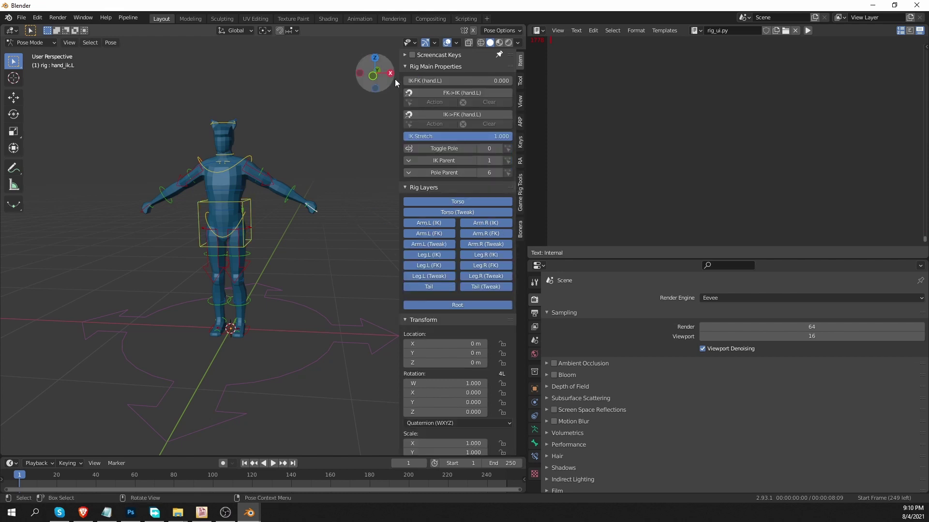